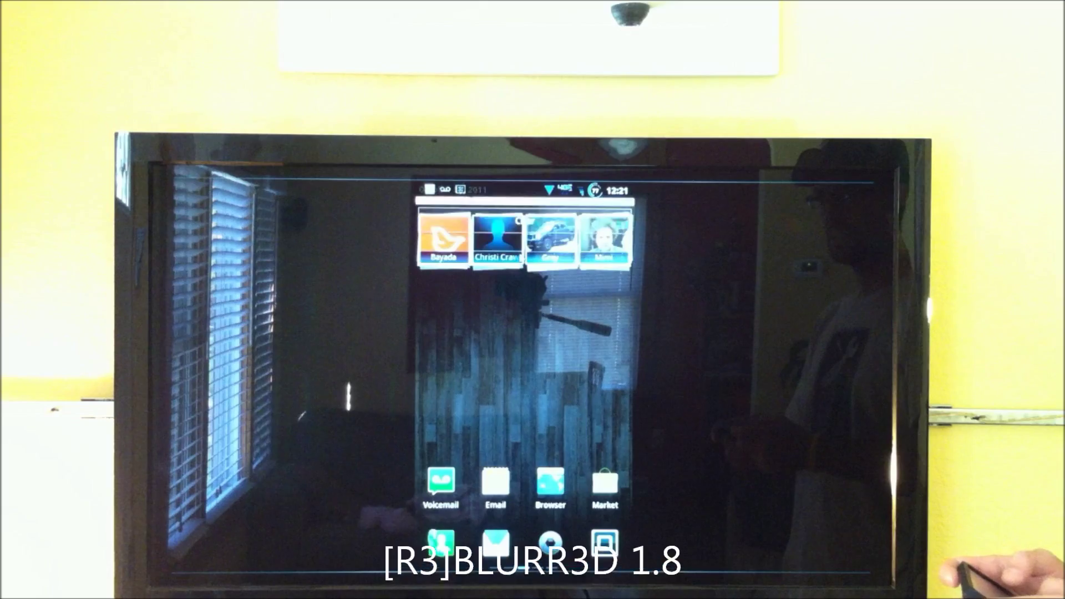
# Check the notification shade, show the unthemed white dialer, then bring up recent apps
pyautogui.moveTo(532, 199); pyautogui.dragTo(508, 330)
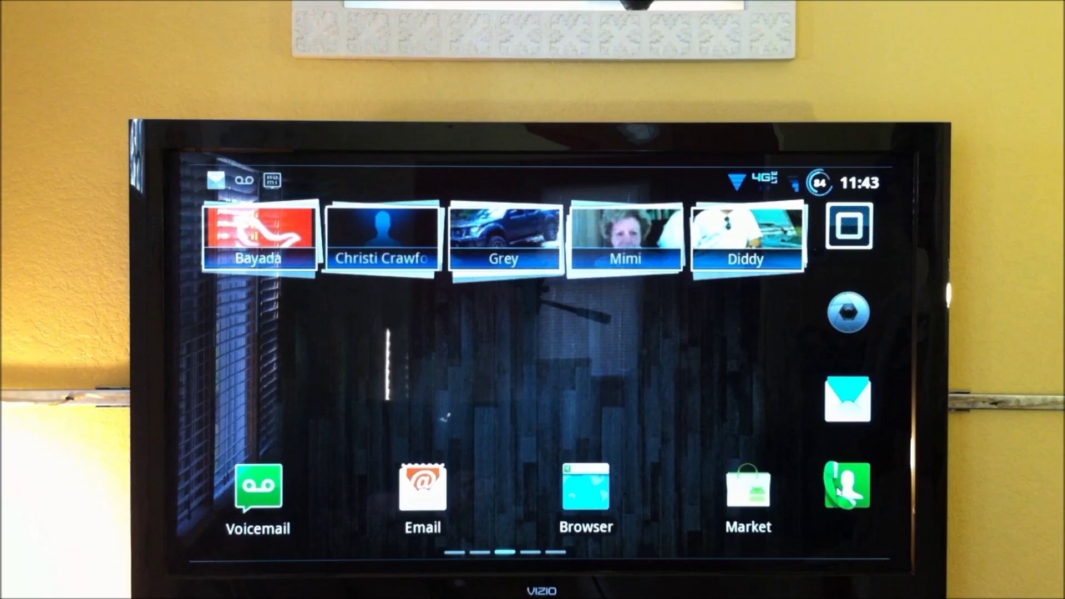
pyautogui.click(847, 485)
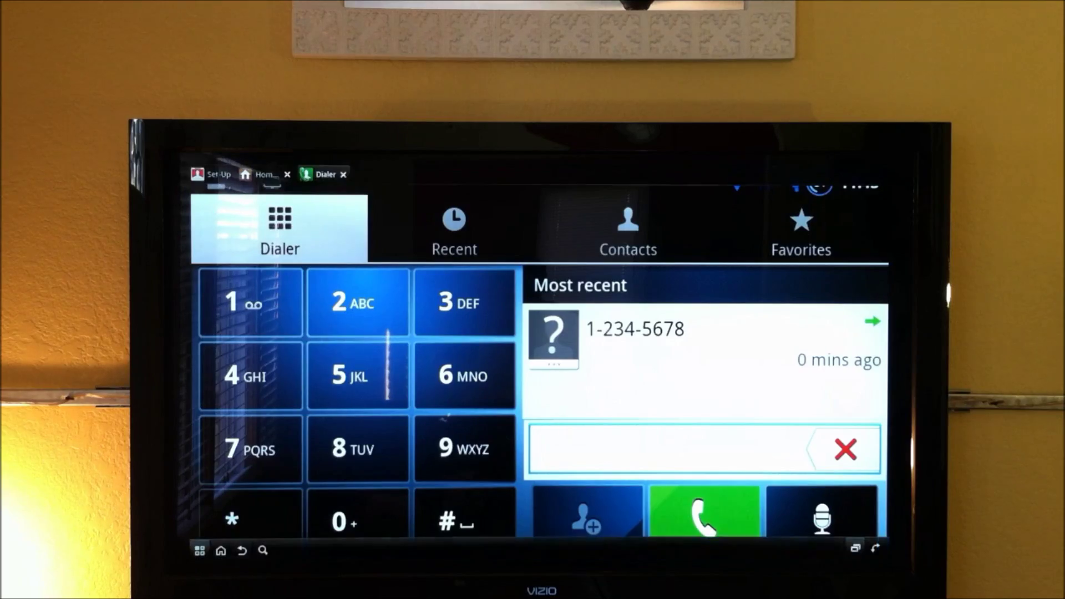
pyautogui.click(250, 549)
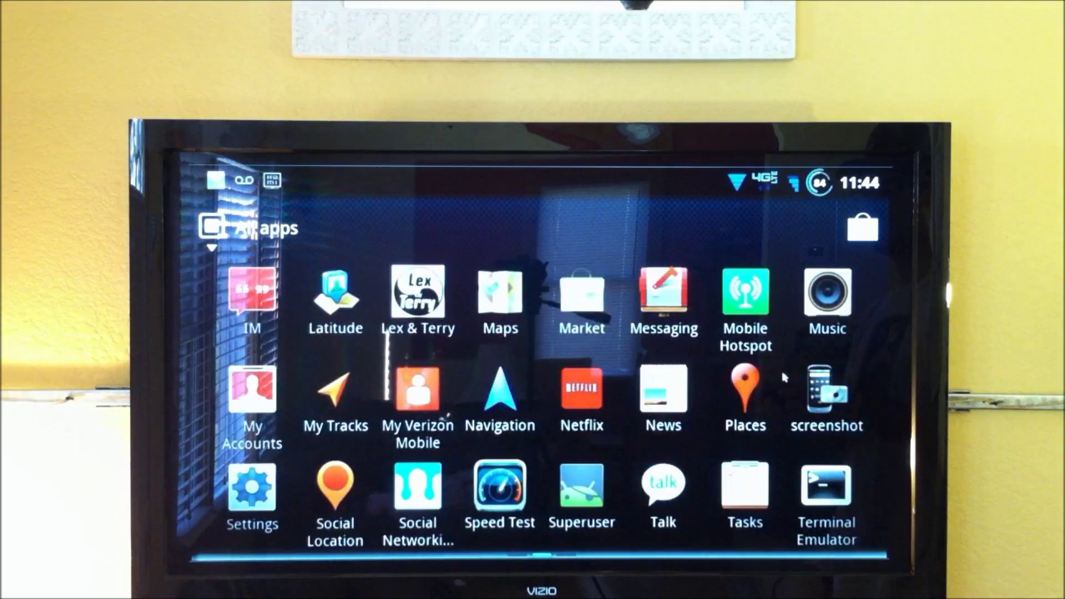
# Page through the apps, then view the unthemed Settings and About phone screens
pyautogui.moveTo(782, 376); pyautogui.dragTo(612, 416)
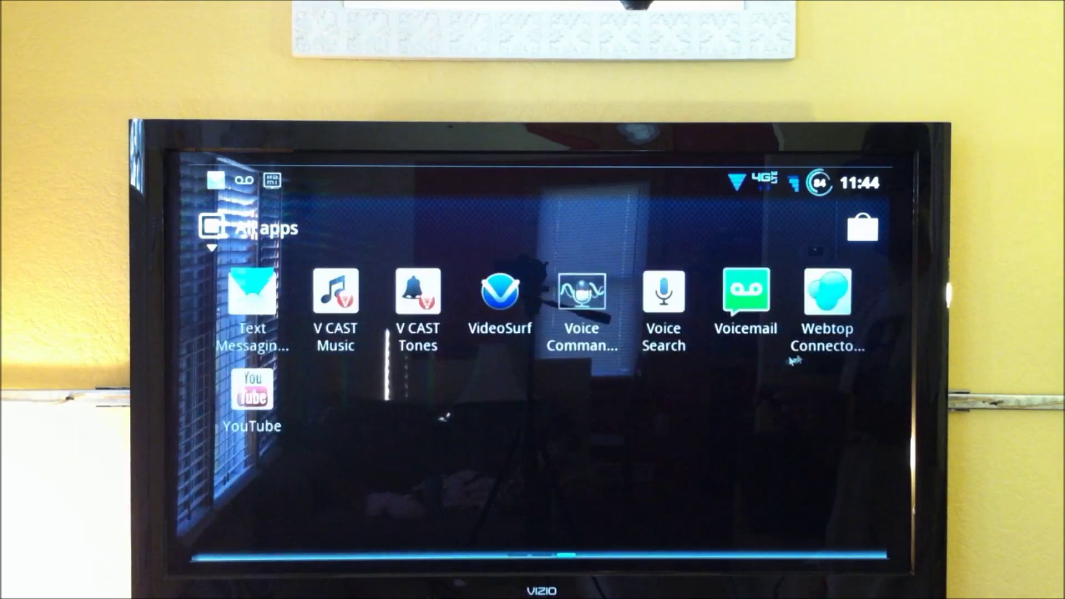
pyautogui.click(199, 552)
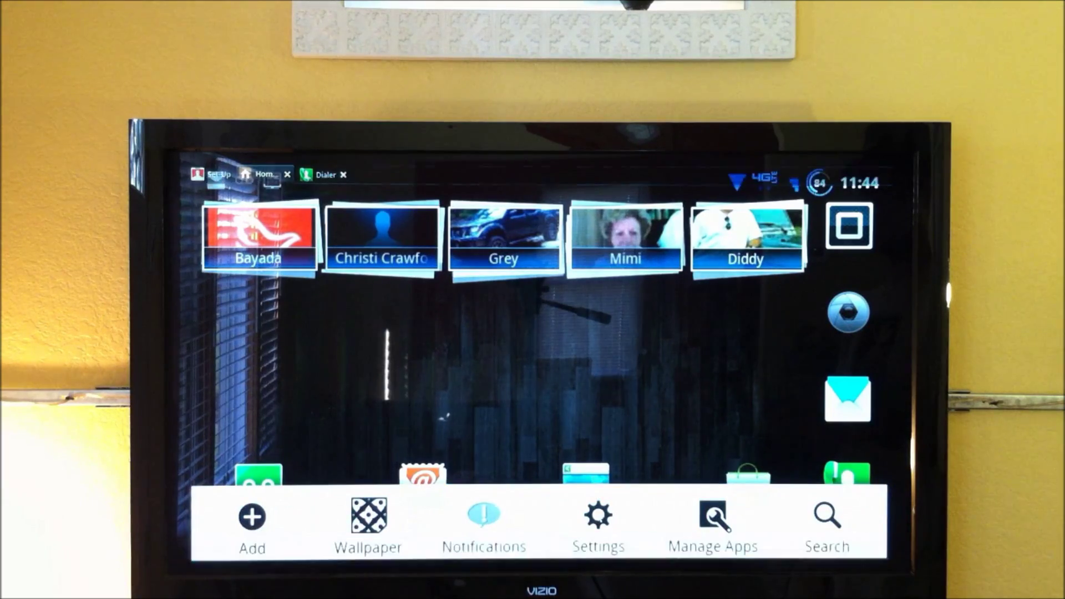
pyautogui.click(597, 524)
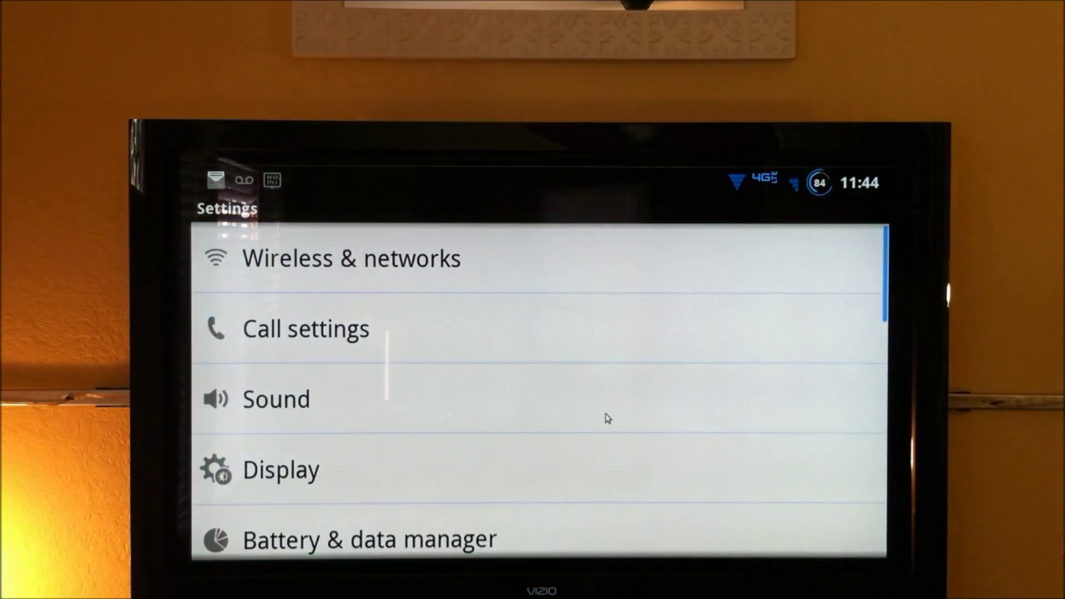
pyautogui.scroll(-5, 546, 262)
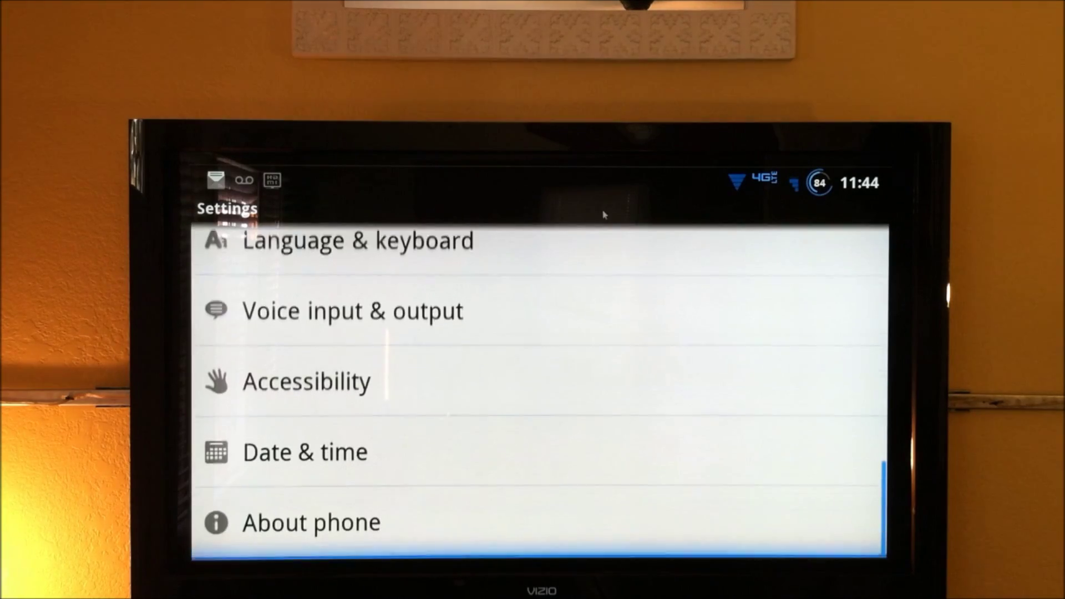
pyautogui.click(320, 518)
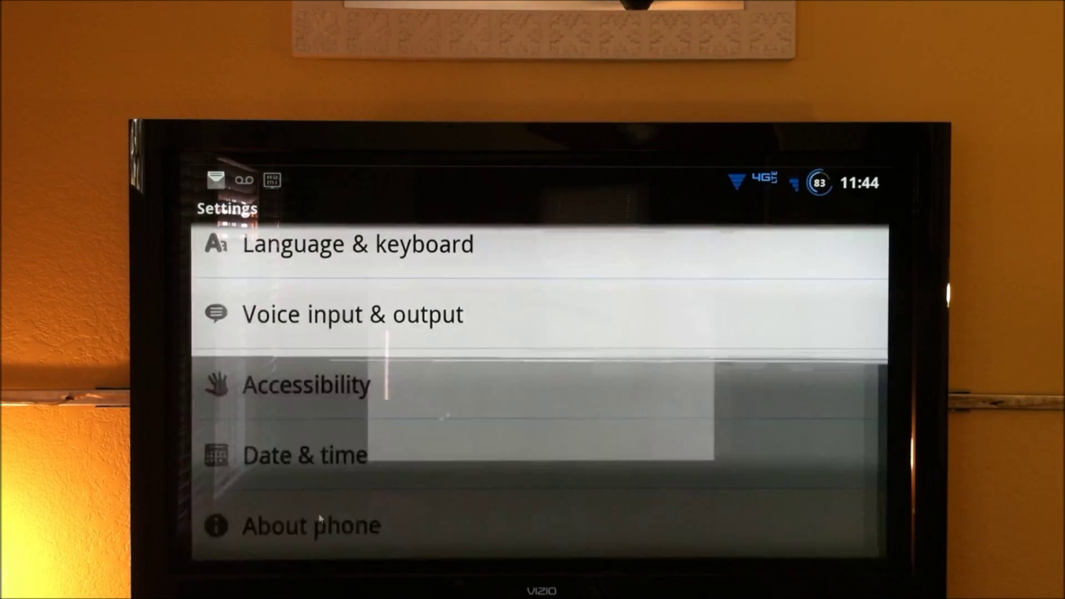
pyautogui.scroll(-5, 532, 338)
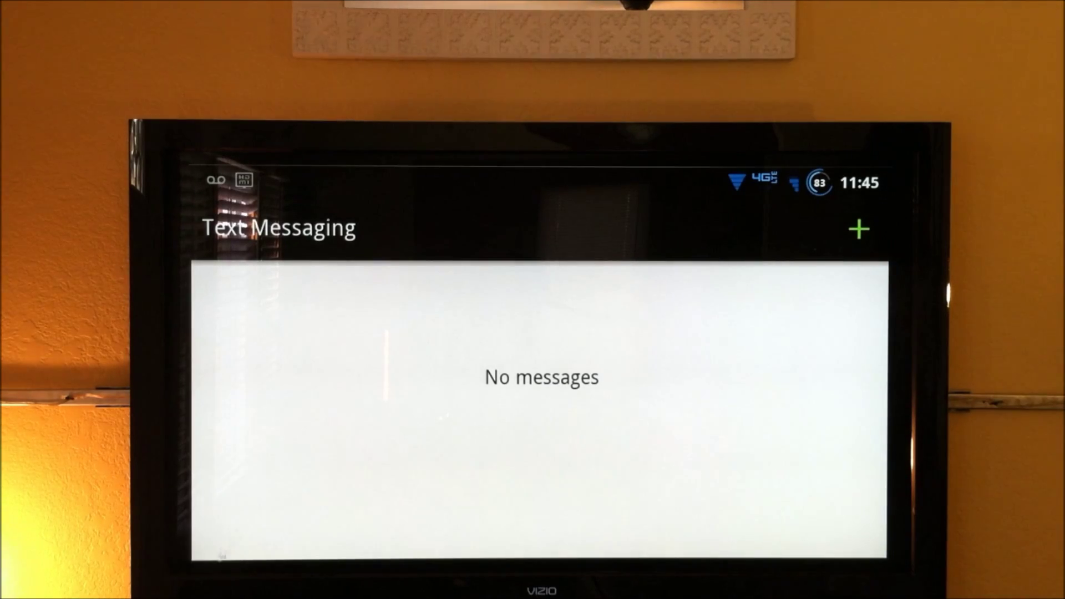
# Launch Gmail from the app drawer and dismiss the What's new notice
pyautogui.click(201, 550)
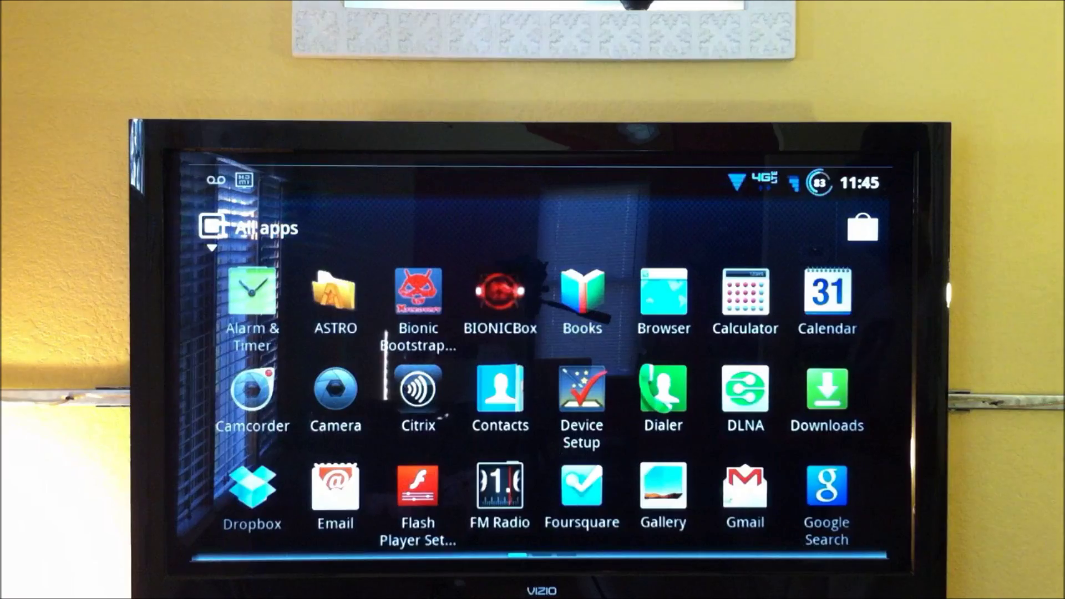
pyautogui.click(745, 487)
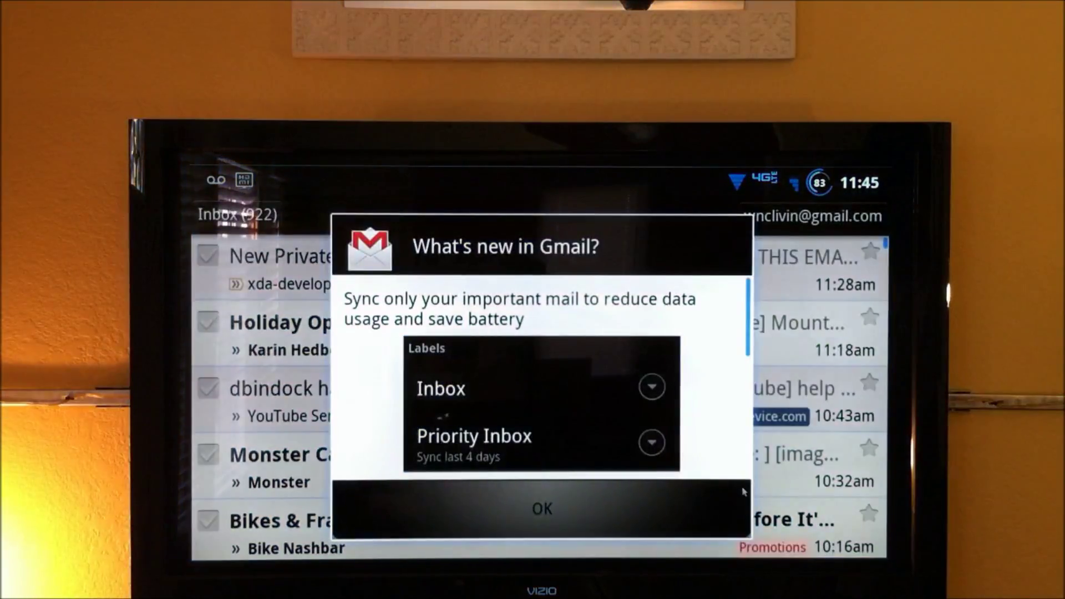
pyautogui.click(542, 507)
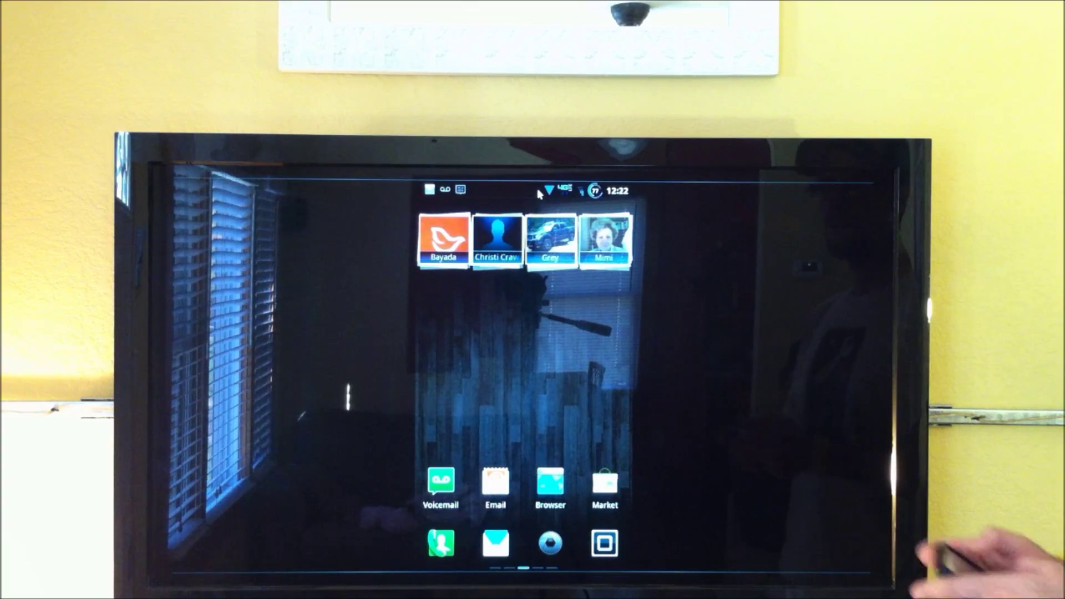
# Check the notification shade, then show the black-and-blue themed dialer
pyautogui.moveTo(540, 193); pyautogui.dragTo(524, 549)
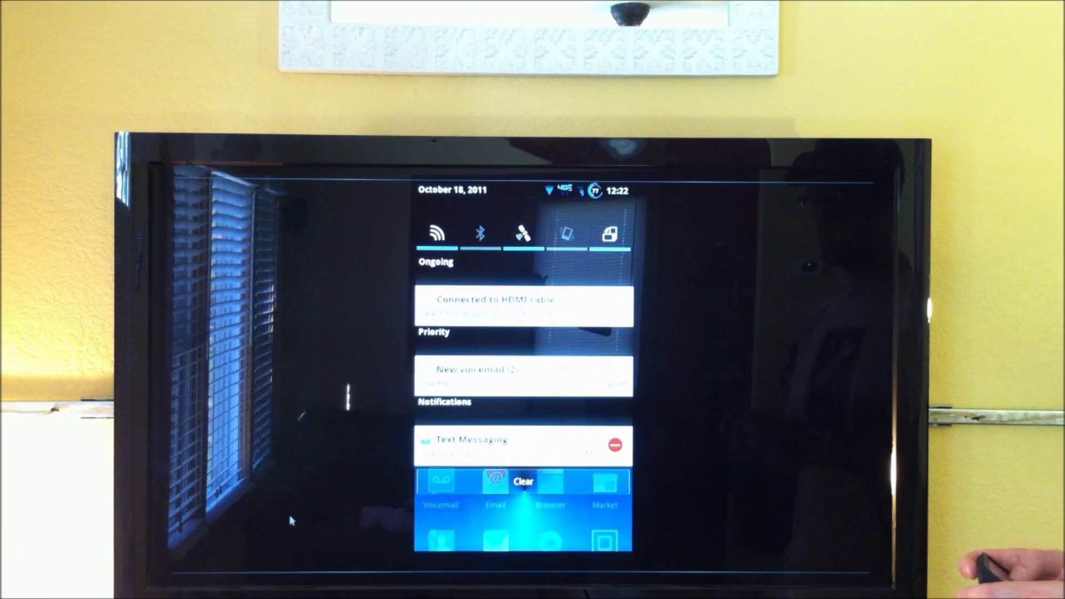
pyautogui.press('Escape')
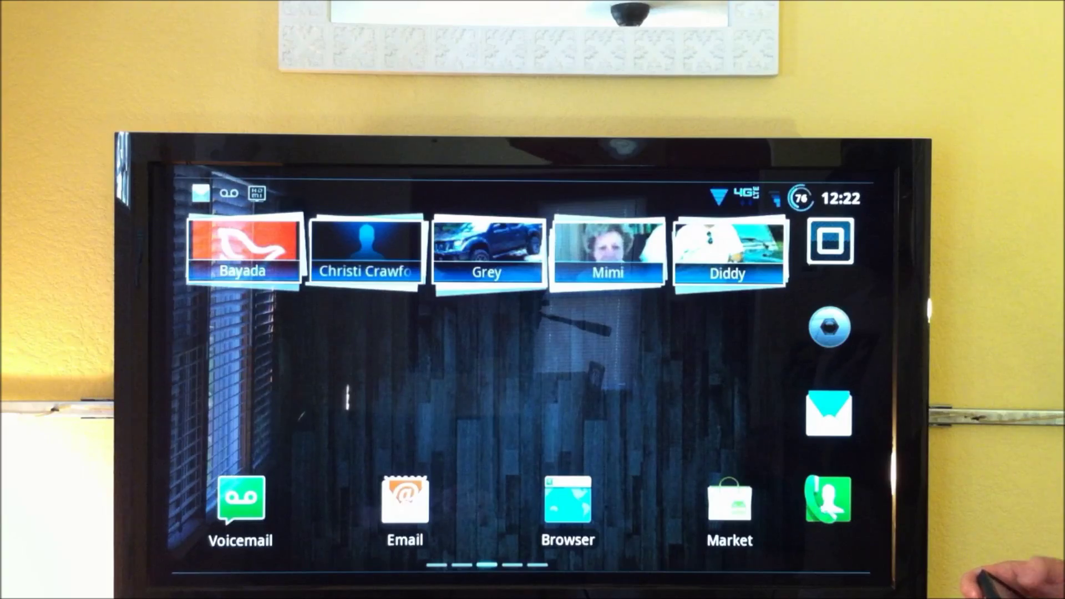
pyautogui.click(828, 500)
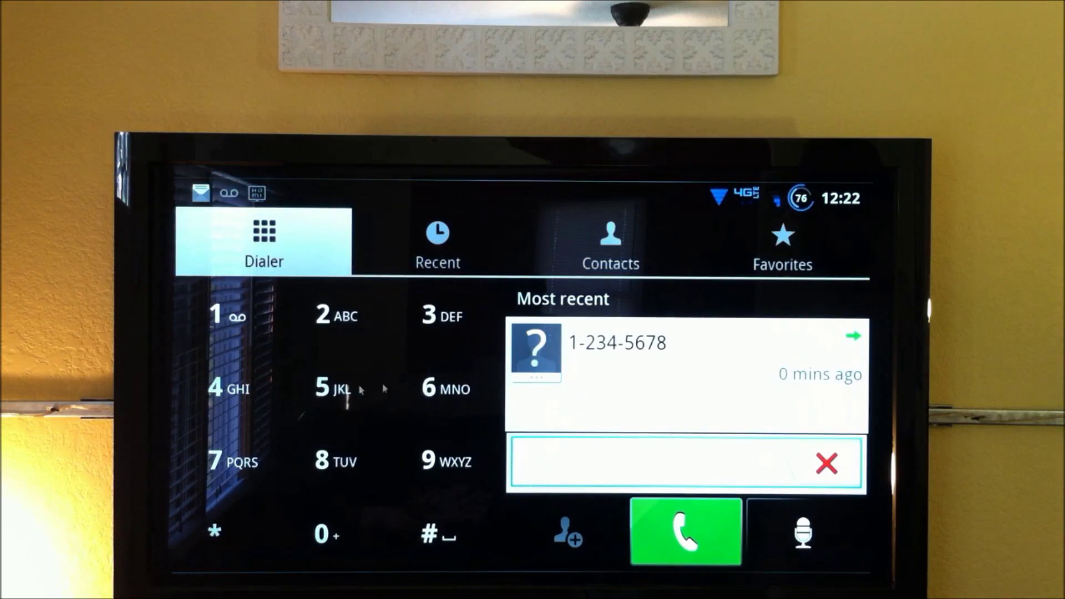
# Show the themed Settings screen, then the overview of home screen panels
pyautogui.click(203, 562)
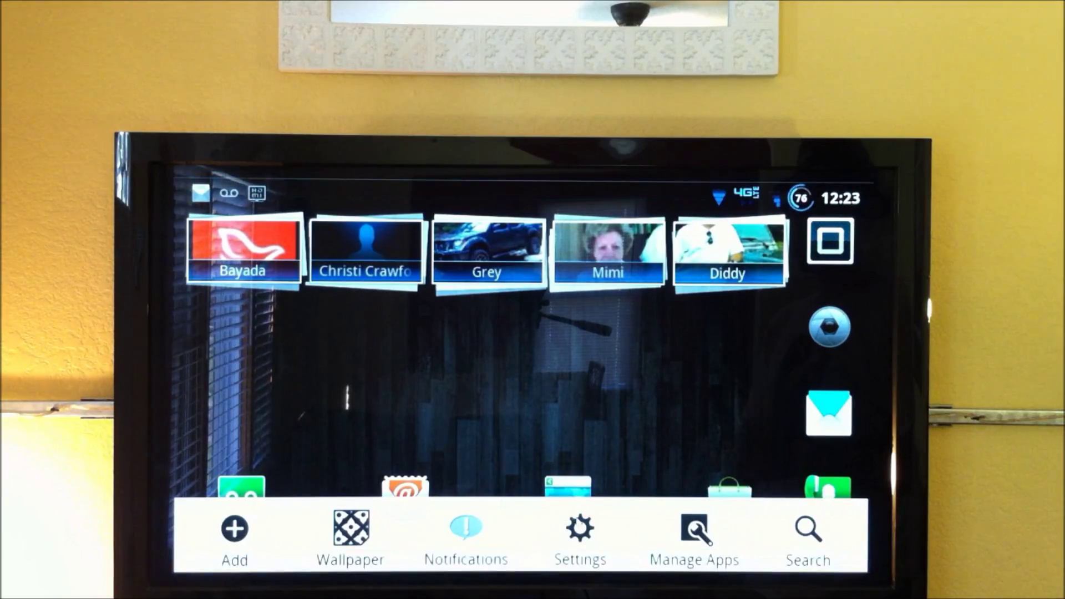
pyautogui.click(580, 533)
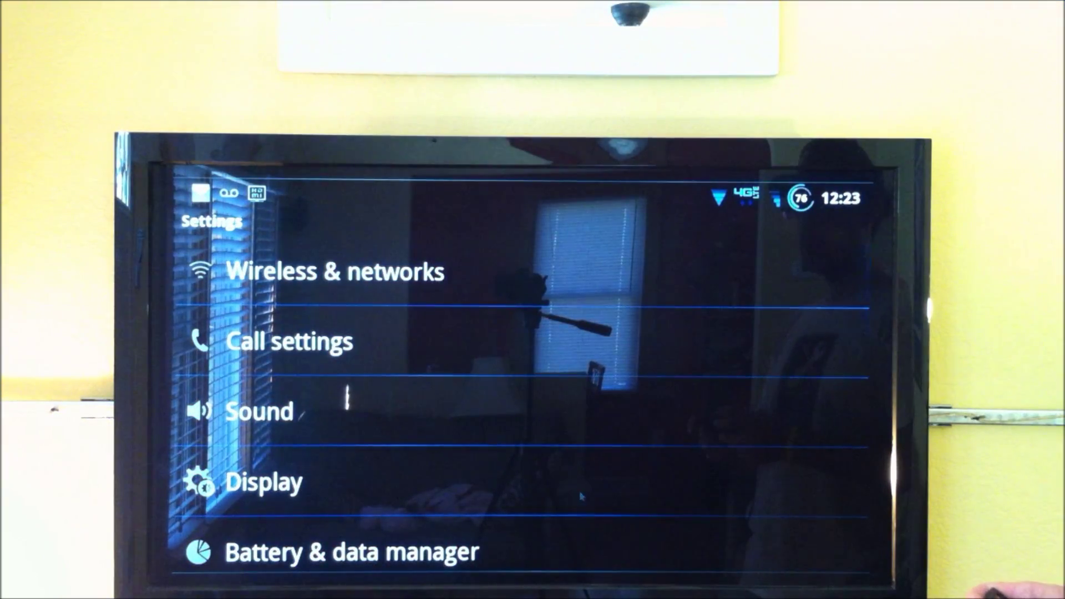
pyautogui.scroll(-5, 580, 496)
pyautogui.scroll(3, 604, 521)
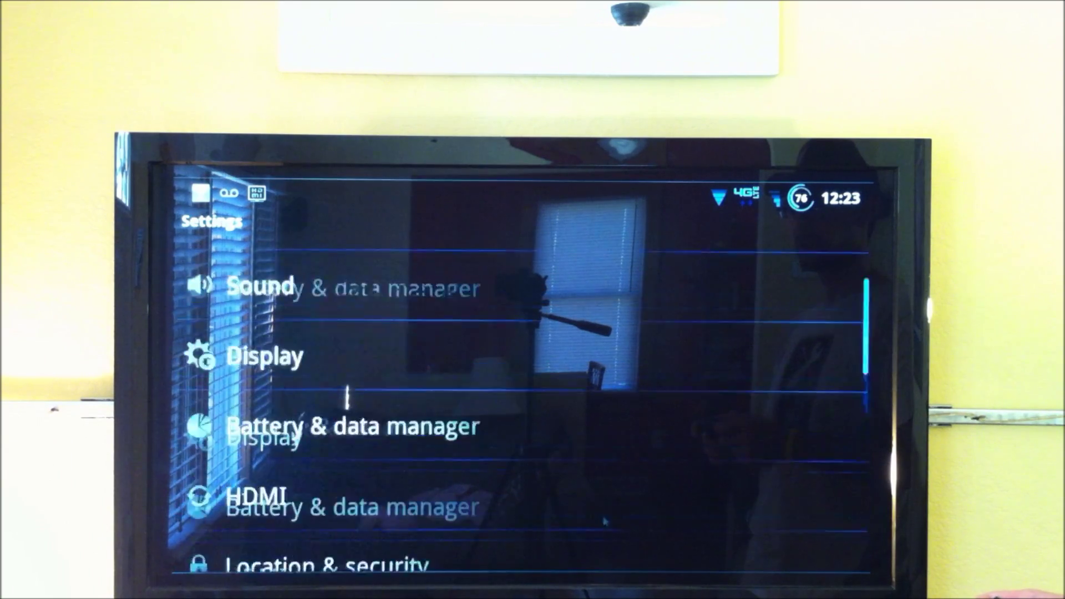
pyautogui.scroll(2, 604, 522)
pyautogui.scroll(1, 594, 571)
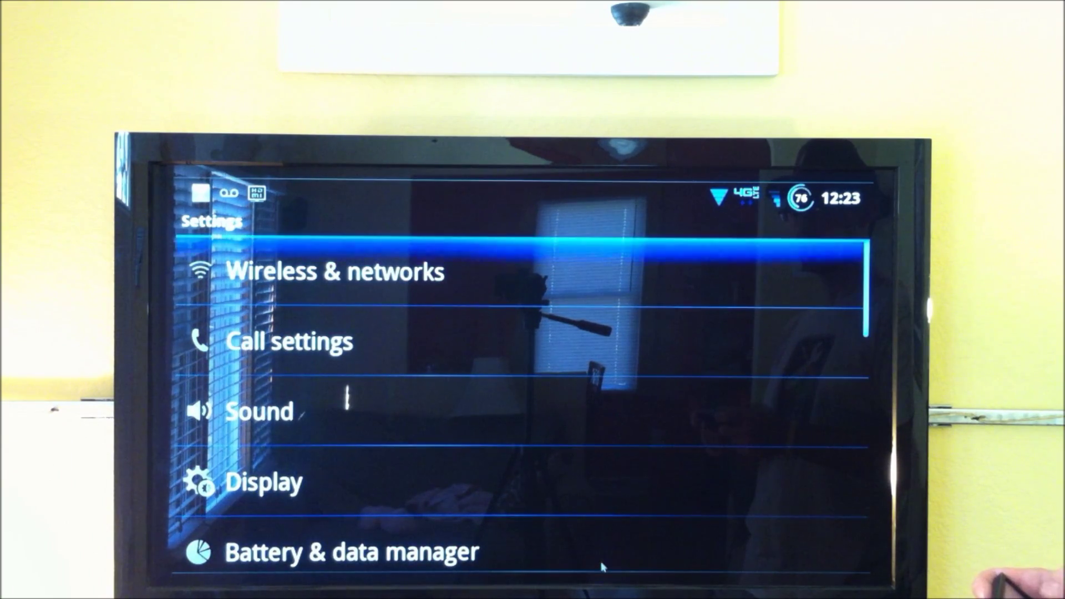
pyautogui.click(205, 563)
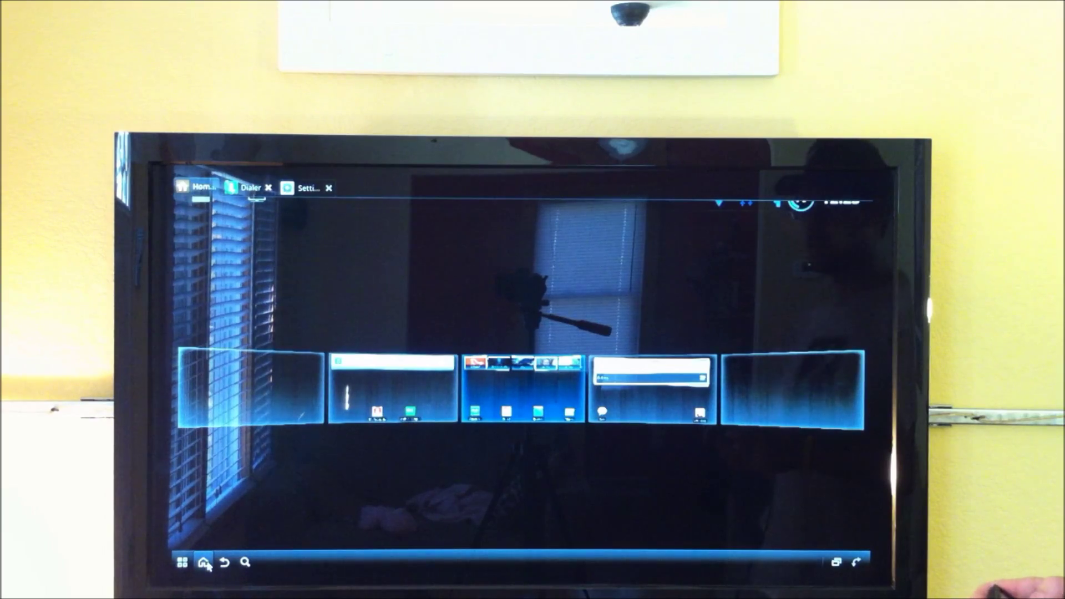
# Zoom into the middle panel and show themed Text Messaging and the dark Gmail inbox
pyautogui.click(205, 563)
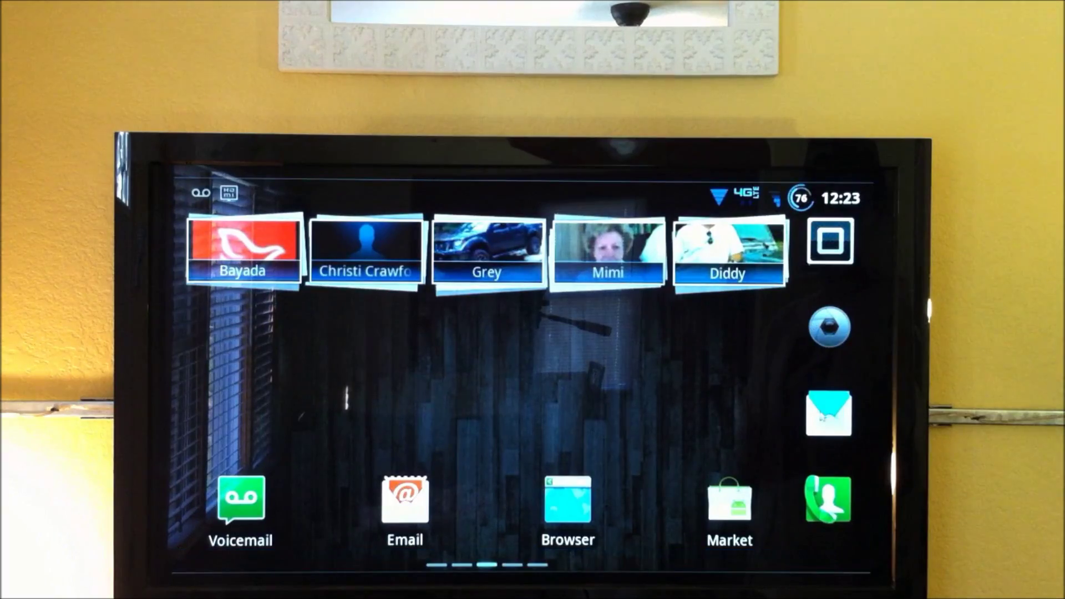
pyautogui.click(836, 414)
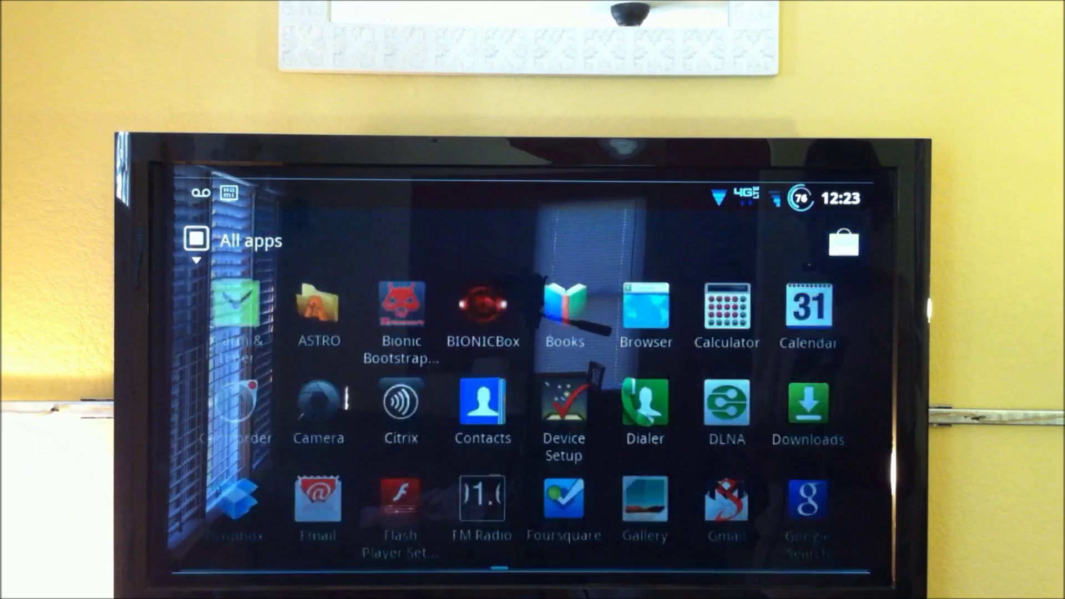
pyautogui.click(726, 500)
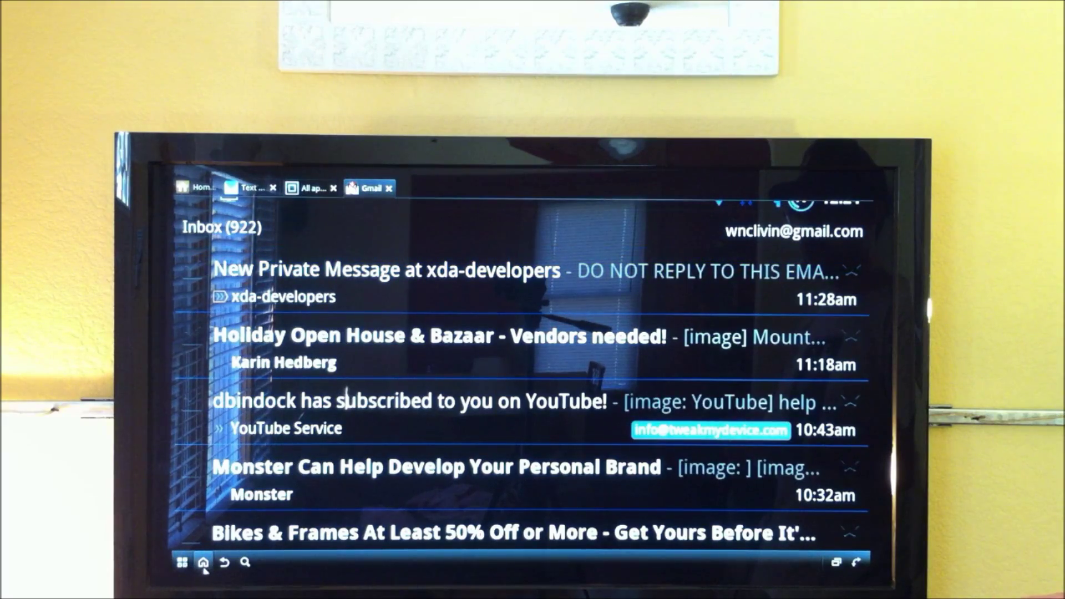
# Show the themed app list, return home, and bring up the Add to Home screen choices
pyautogui.click(203, 562)
pyautogui.scroll(-3, 669, 412)
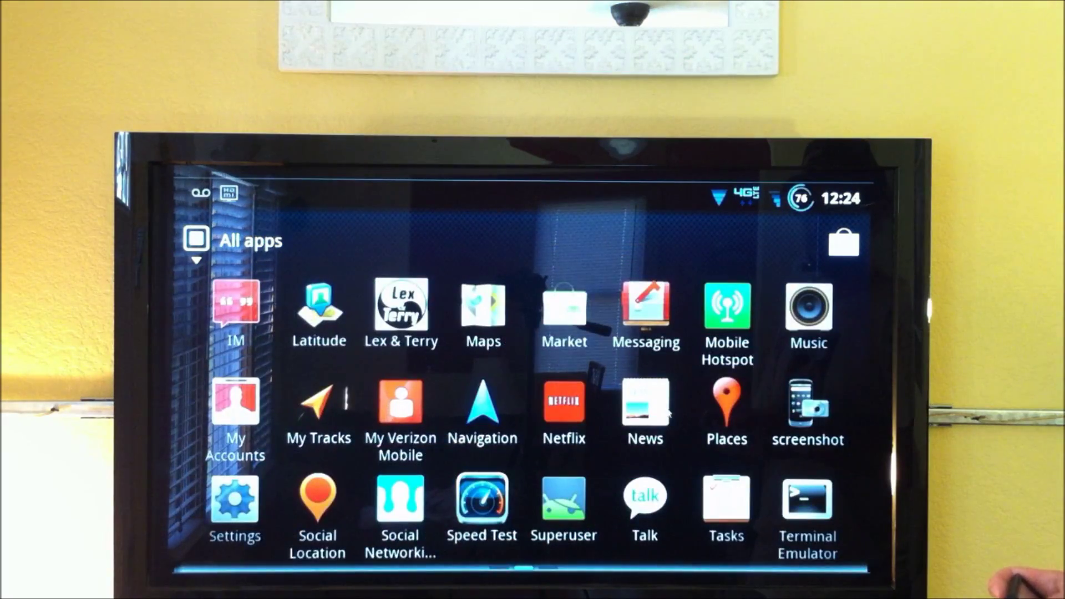
pyautogui.scroll(-3, 669, 412)
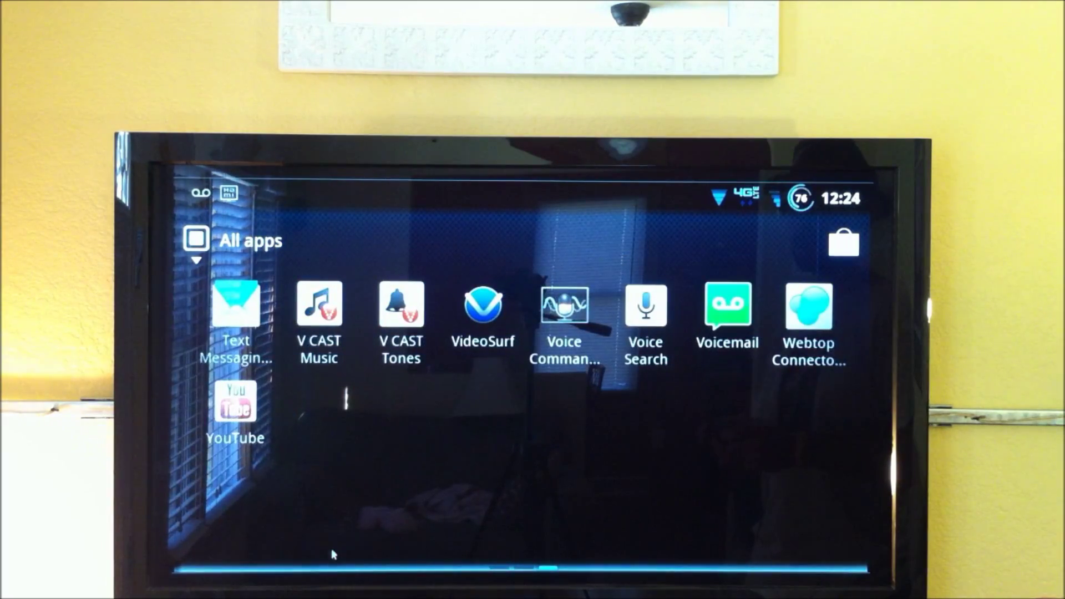
pyautogui.press('Escape')
pyautogui.click(437, 372)
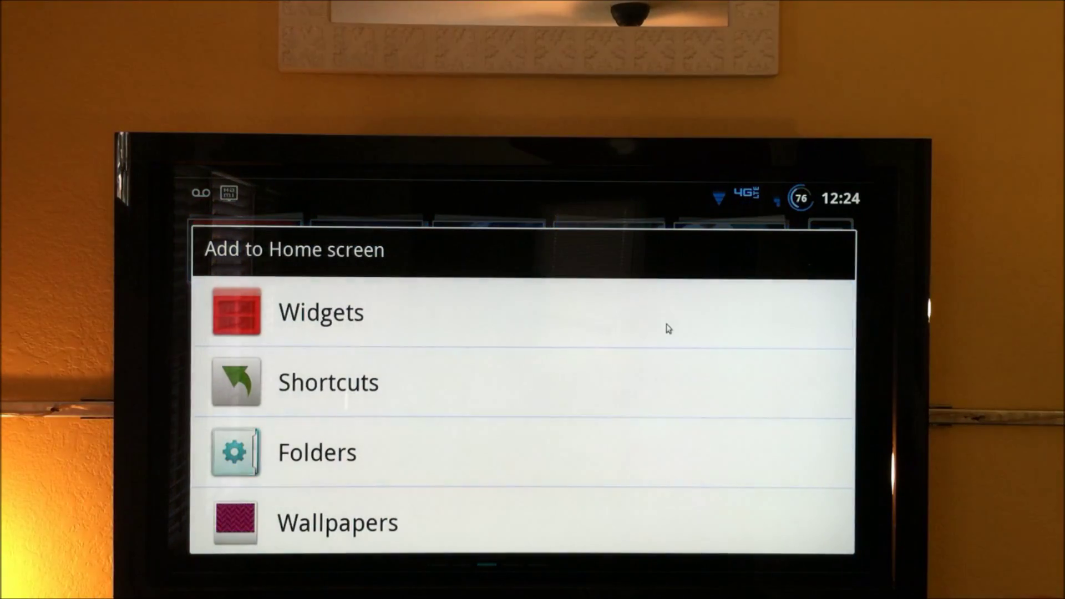